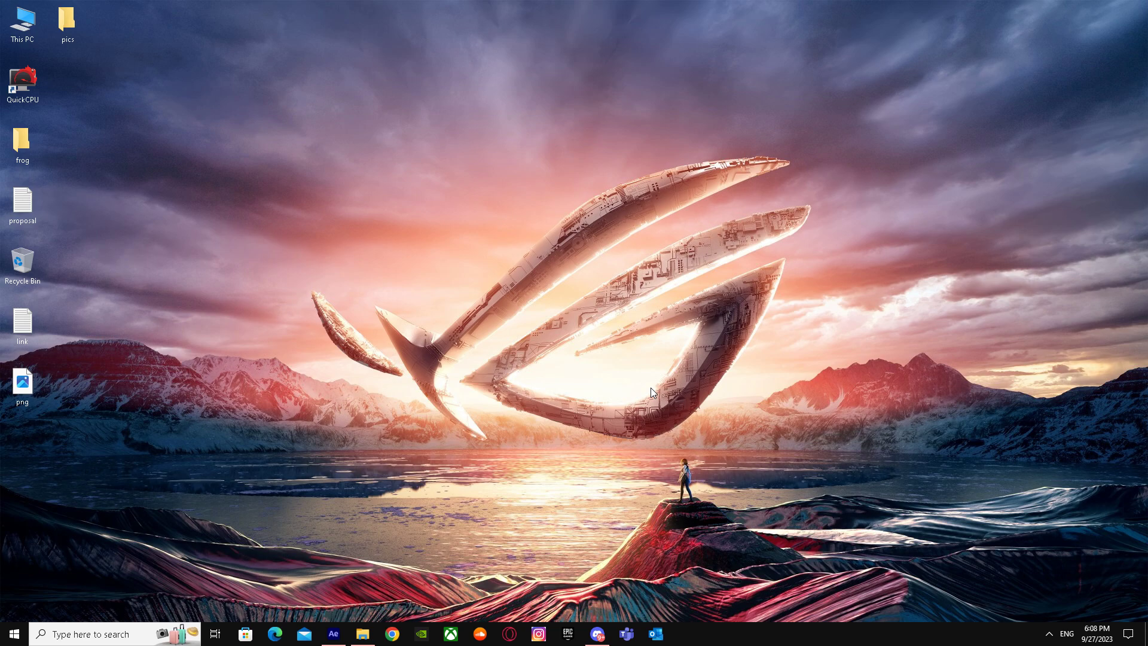
Import XOsX.gif from the Downloads folder into the After Effects Project panel
left_click(333, 635)
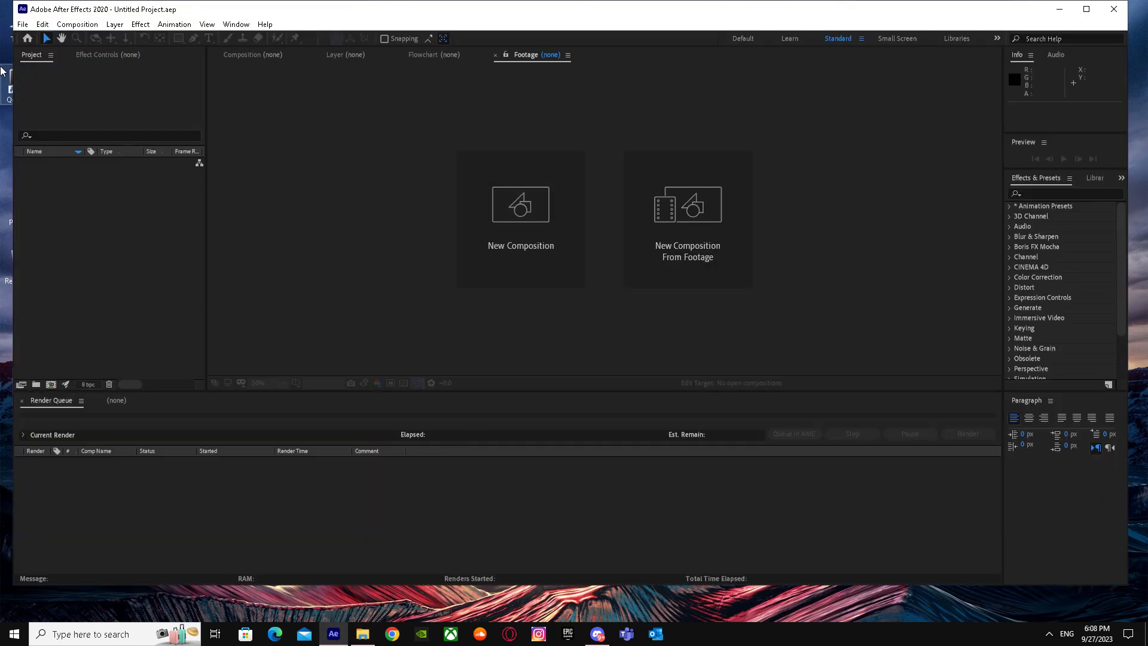
left_click(363, 634)
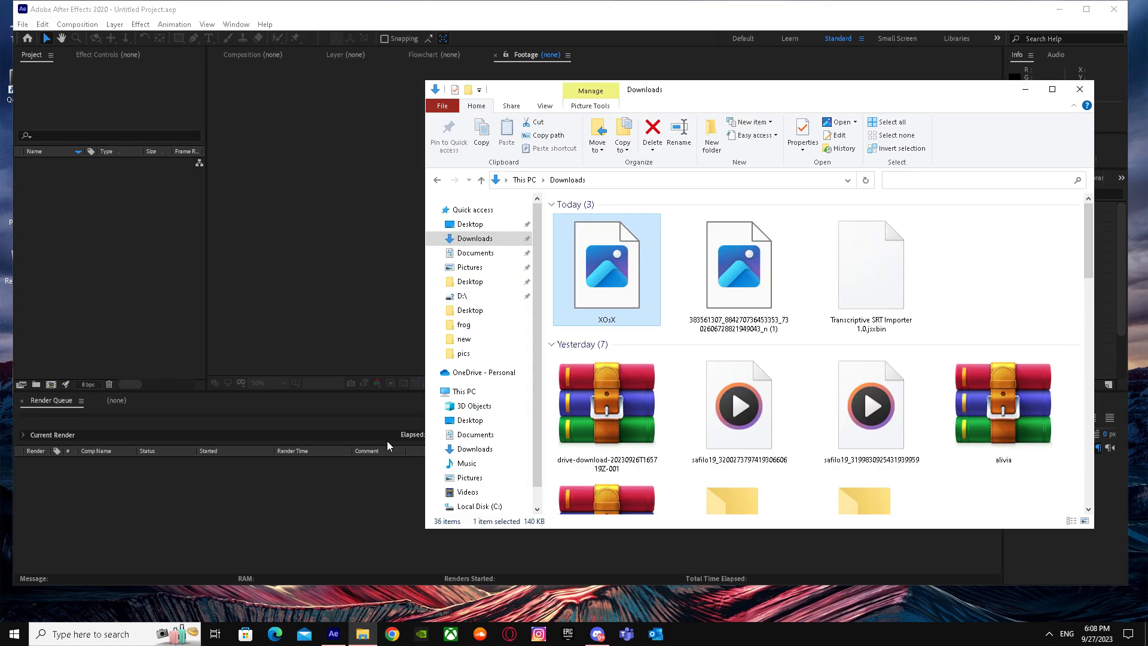
left_click_drag(621, 278, 108, 215)
left_click(1080, 89)
left_click_drag(705, 217, 288, 216)
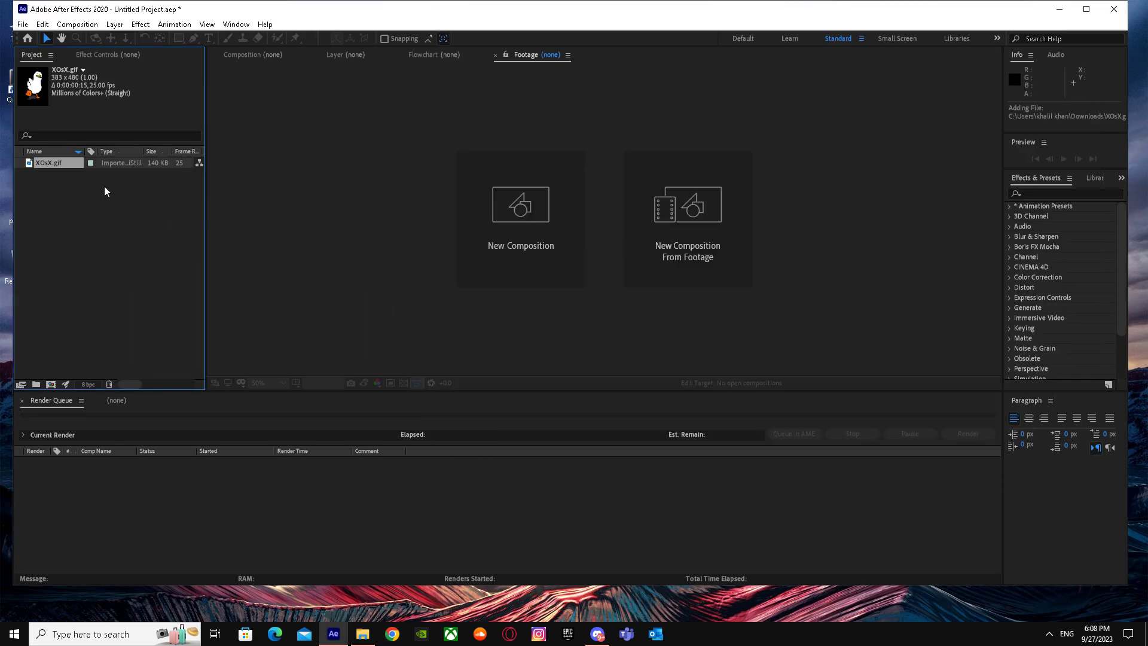
double_click(51, 162)
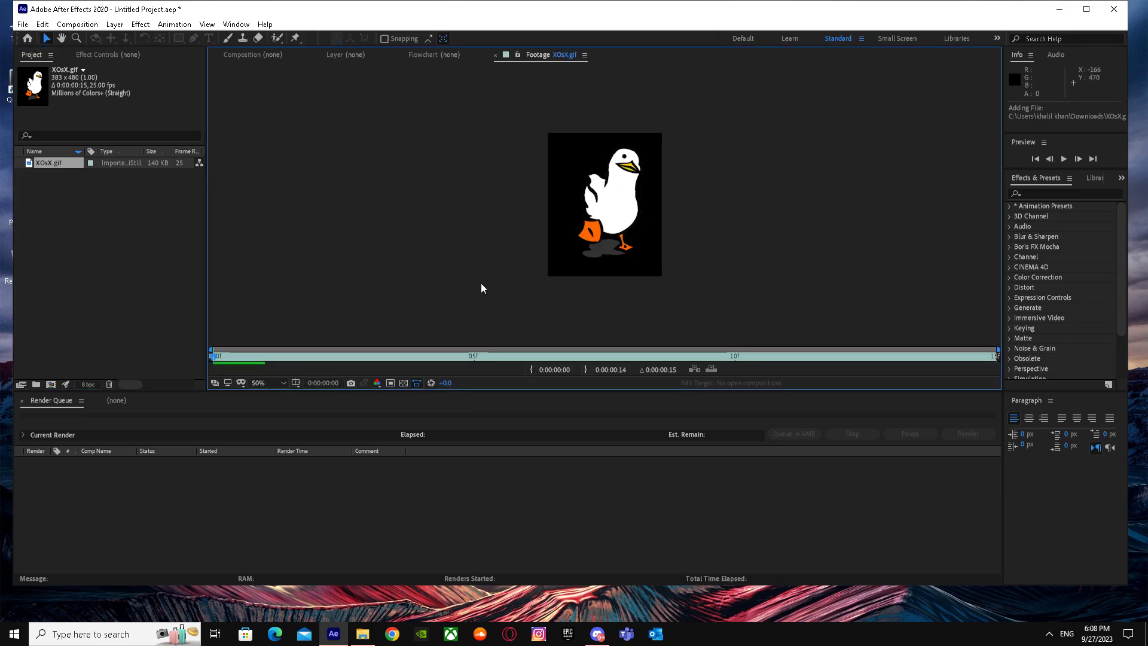
key("space")
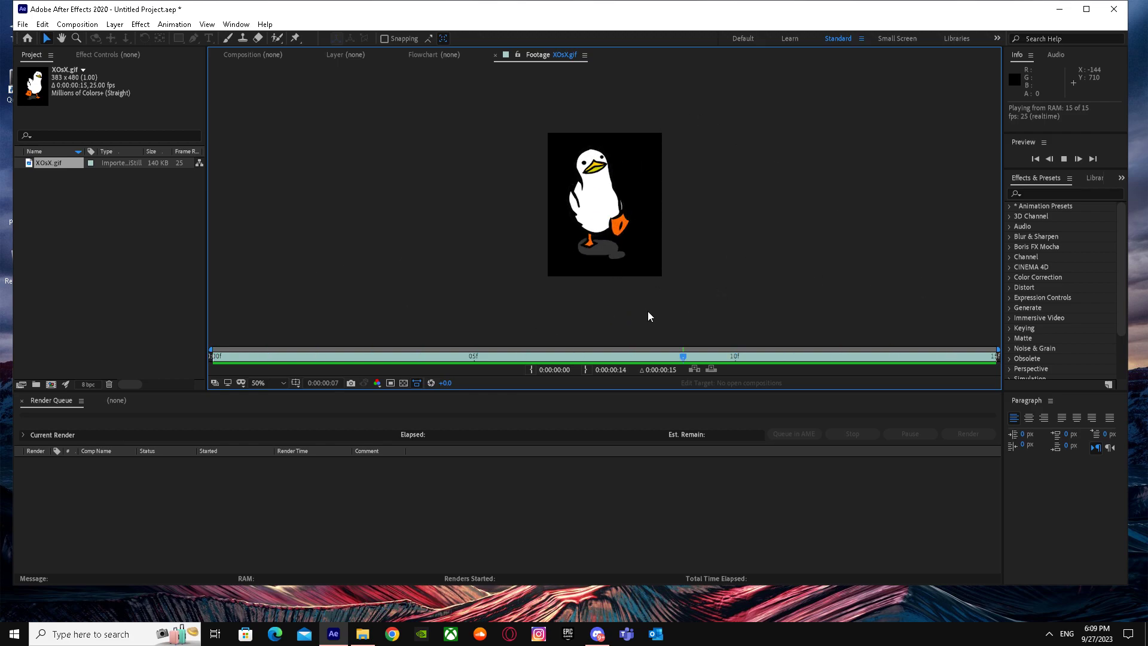
key("space")
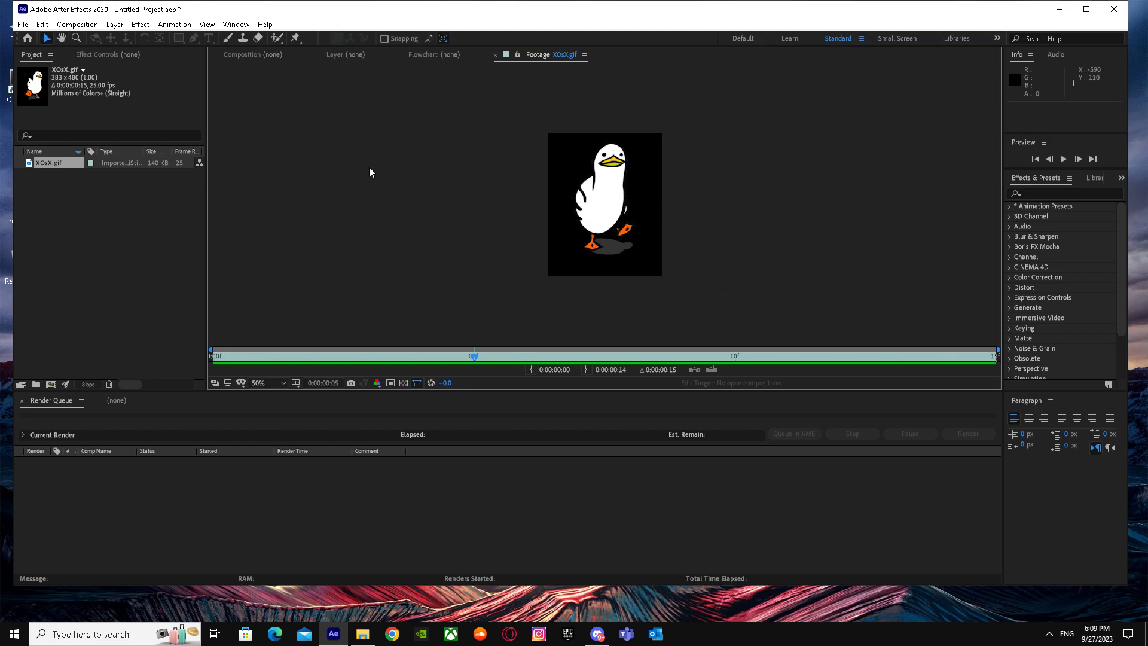
Queue the XOsX duck composition for rendering from the Composition menu
left_click(75, 24)
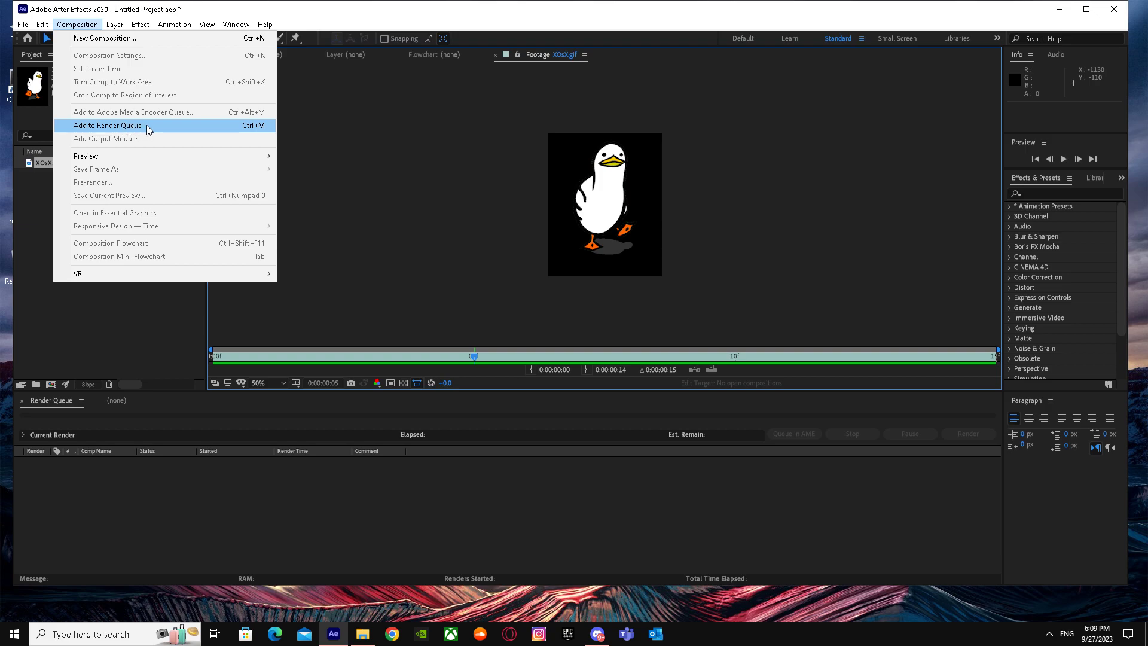
left_click(103, 127)
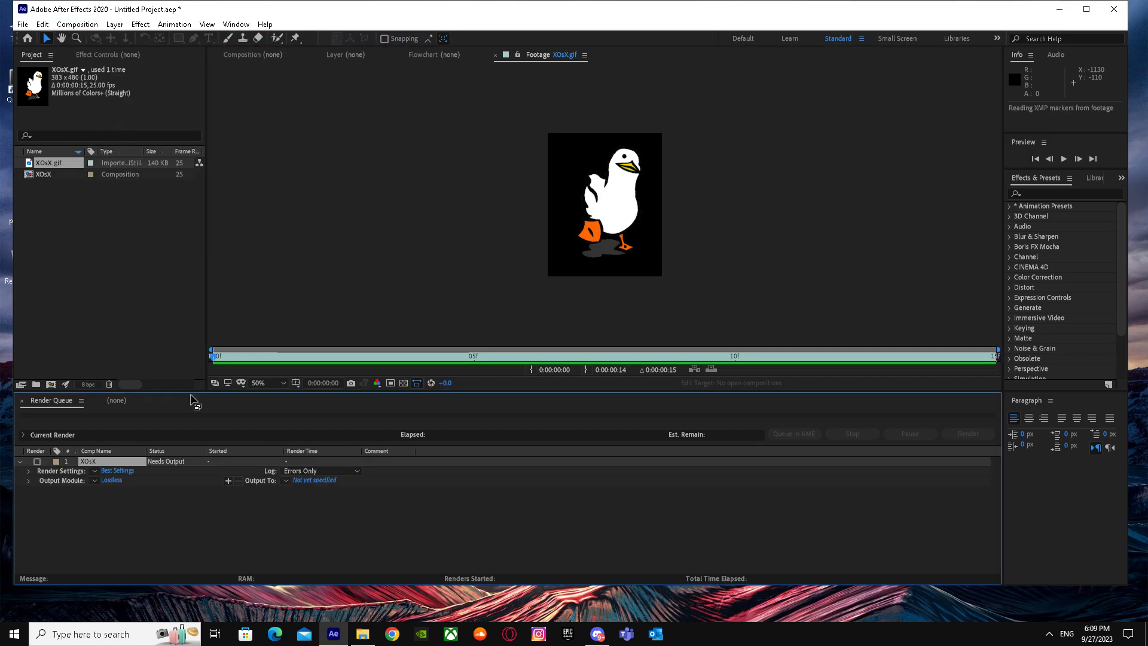
Set the XOsX render settings to Best quality and Full resolution
left_click(116, 471)
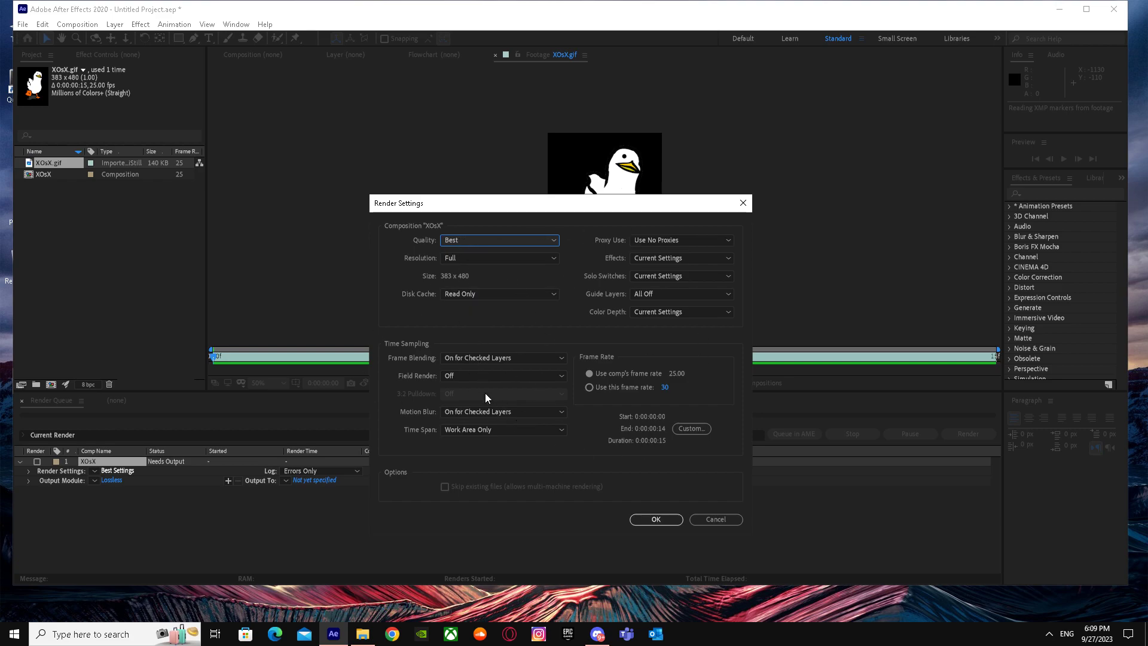
left_click(477, 239)
left_click(472, 258)
left_click(471, 286)
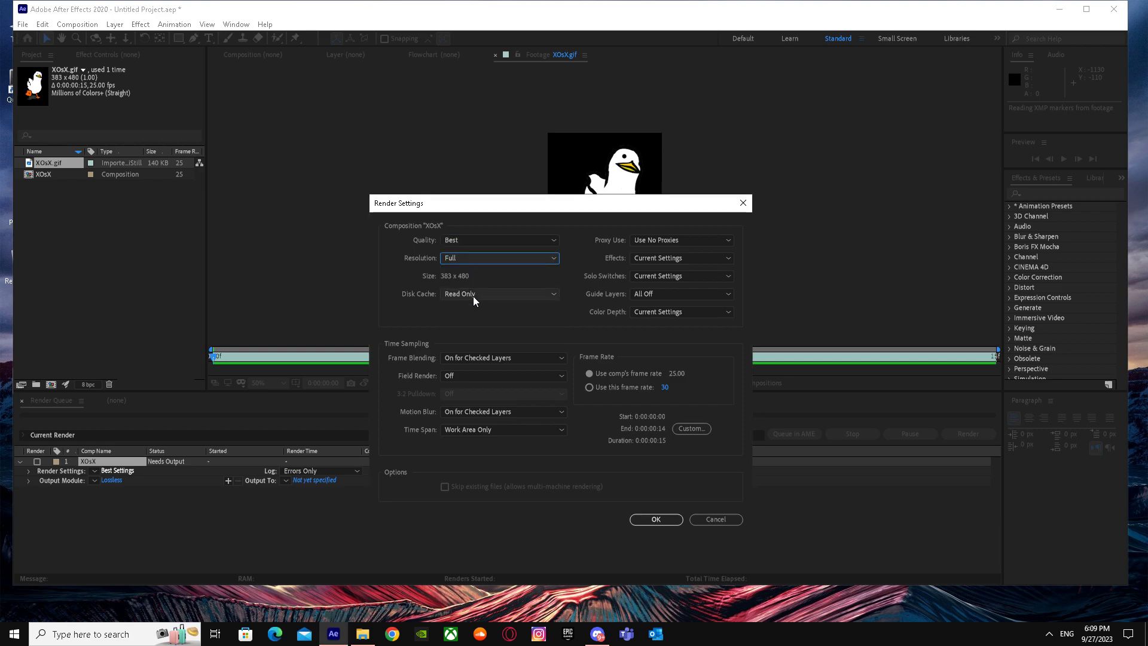
left_click(653, 521)
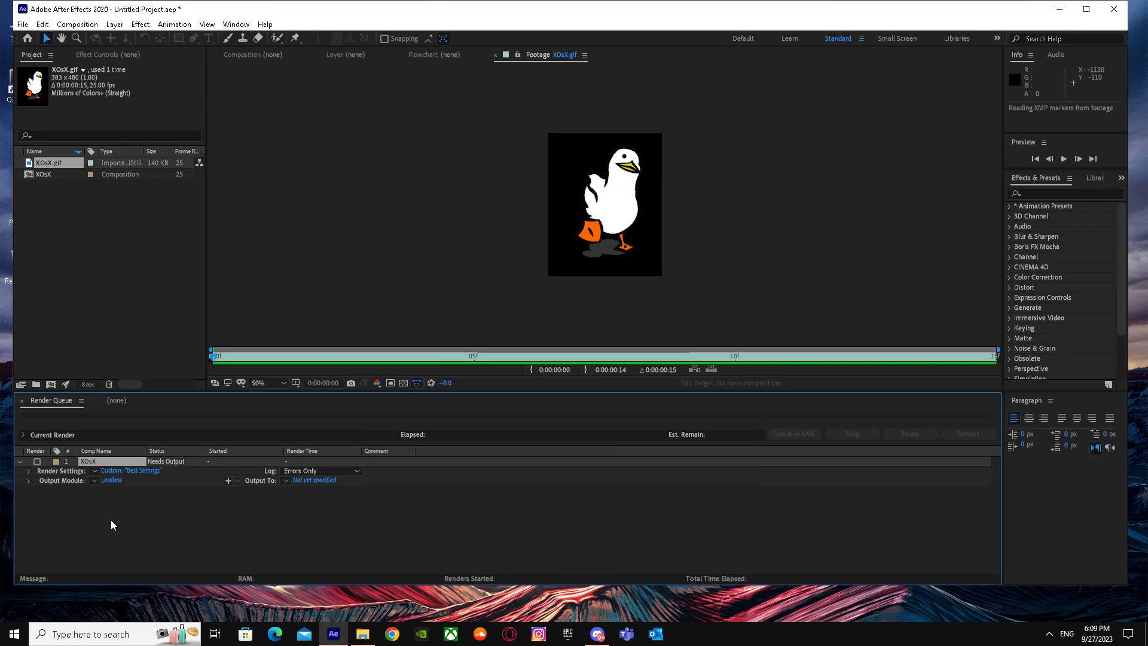
Set the output module to AVI format with RGB + Alpha channels
left_click(113, 482)
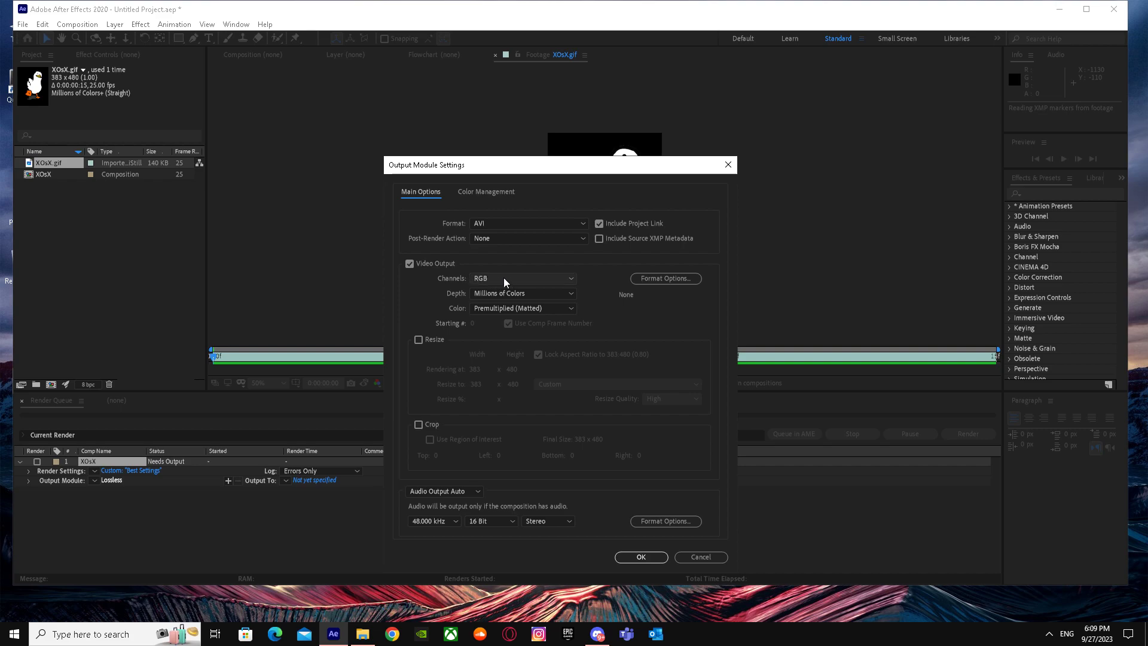
left_click(484, 279)
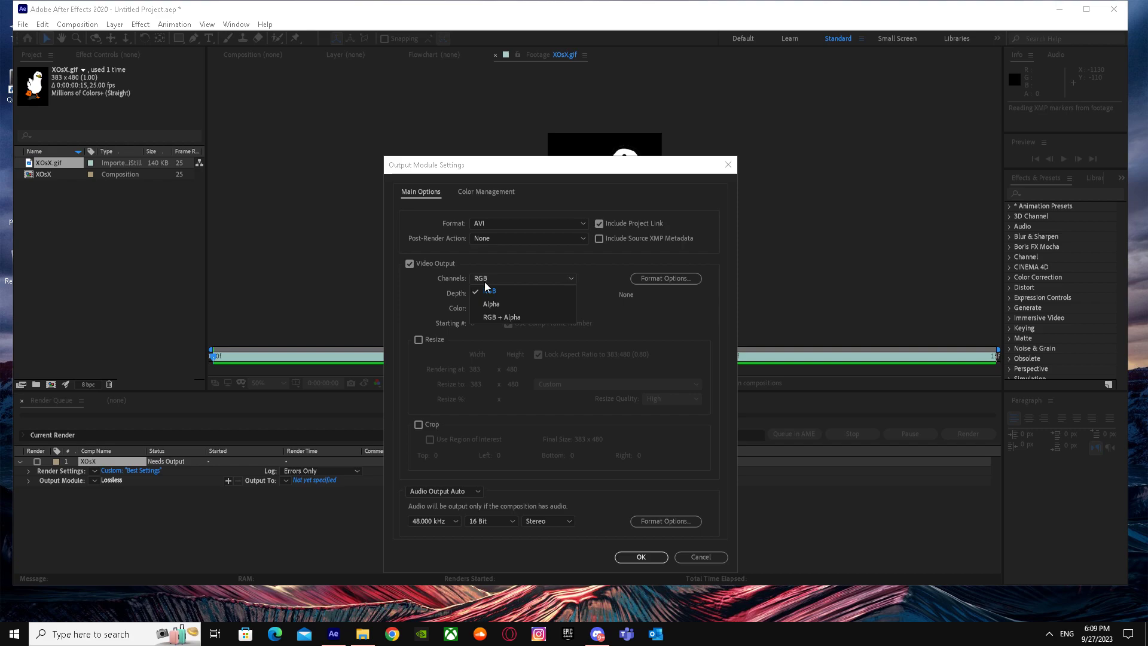
left_click(485, 317)
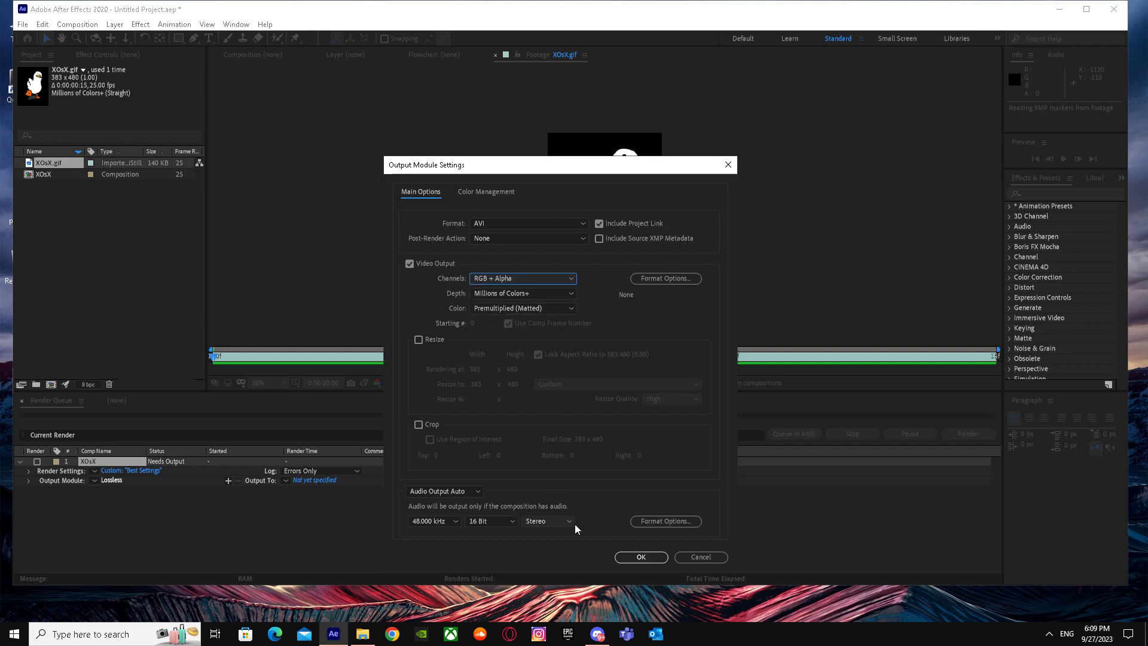
left_click(639, 558)
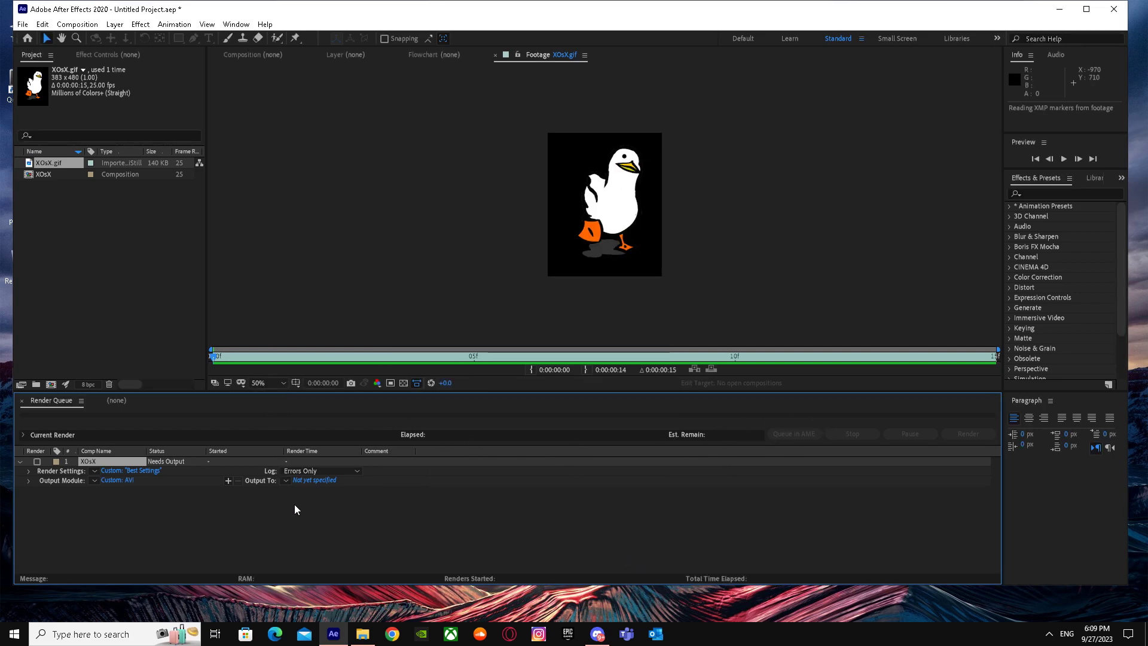
left_click(79, 24)
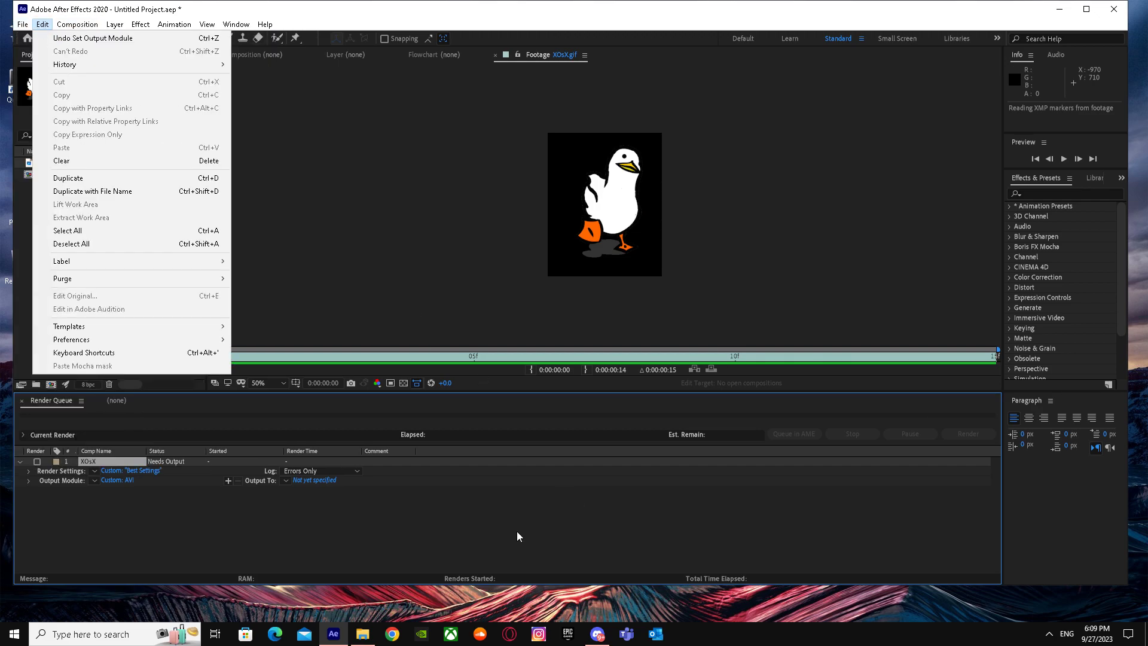
left_click(328, 506)
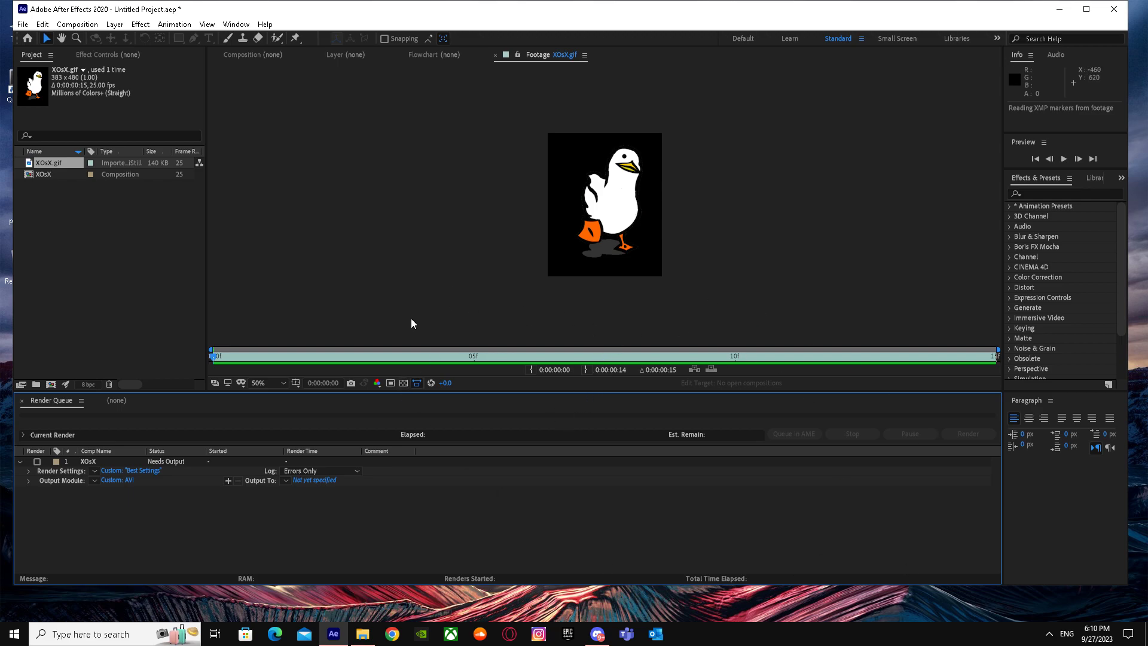
left_click(503, 207)
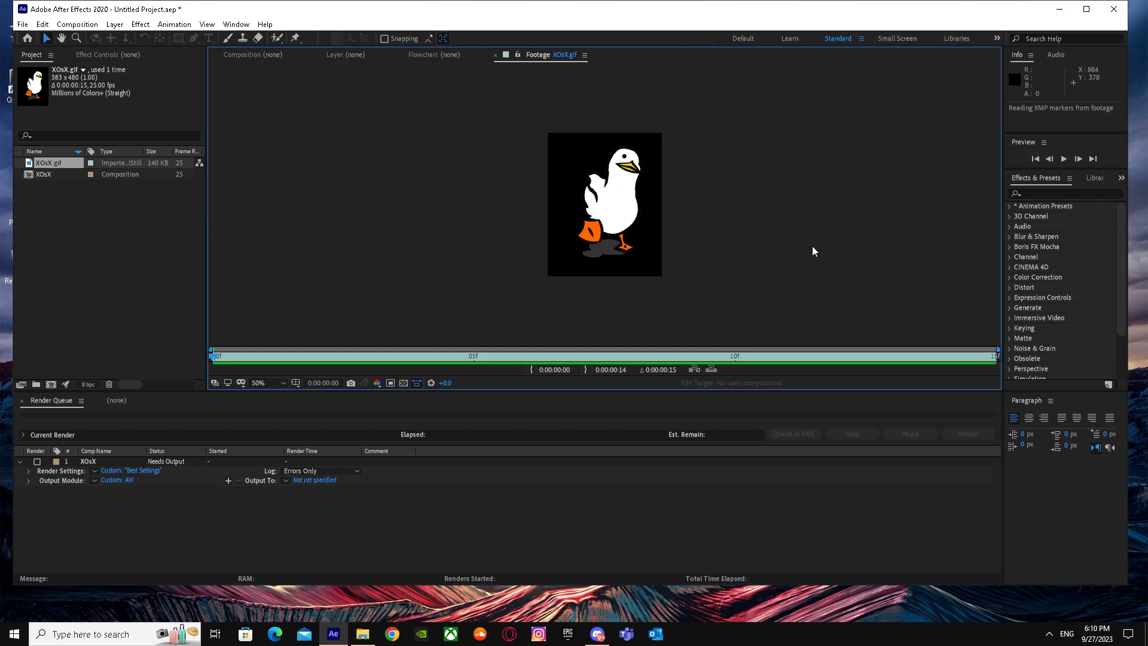